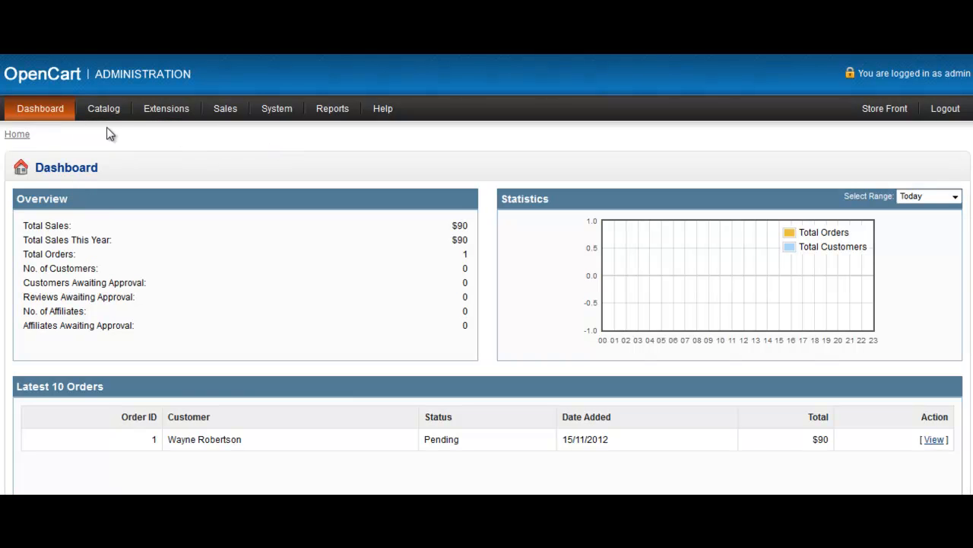
# Create a new catalog option of type Select named Frame Size.
pyautogui.moveTo(105, 120)
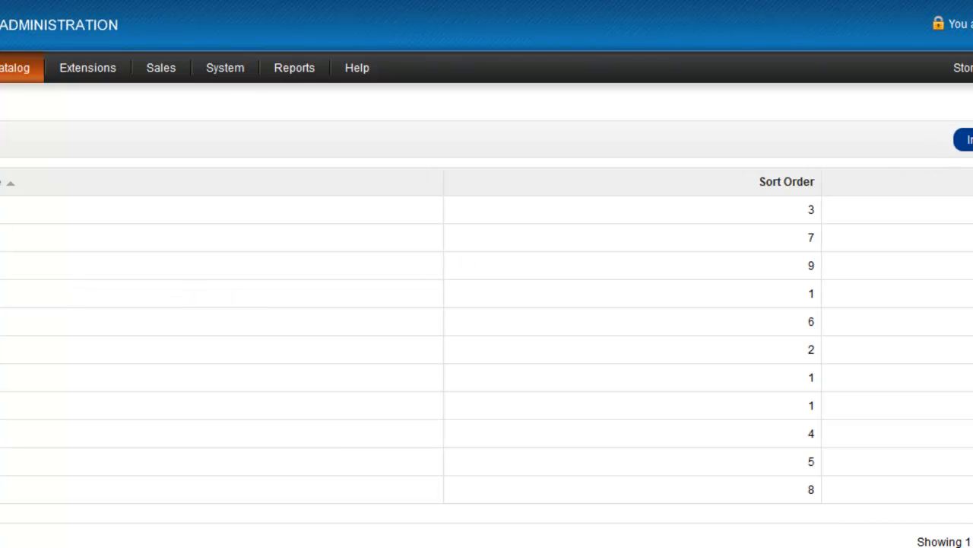
pyautogui.click(969, 139)
pyautogui.click(139, 187)
pyautogui.write('Frame')
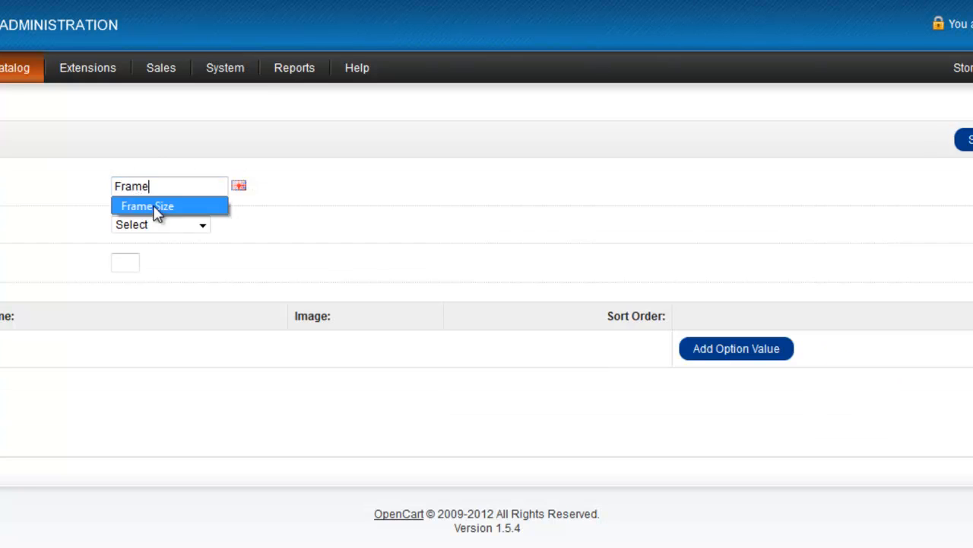
pyautogui.click(157, 207)
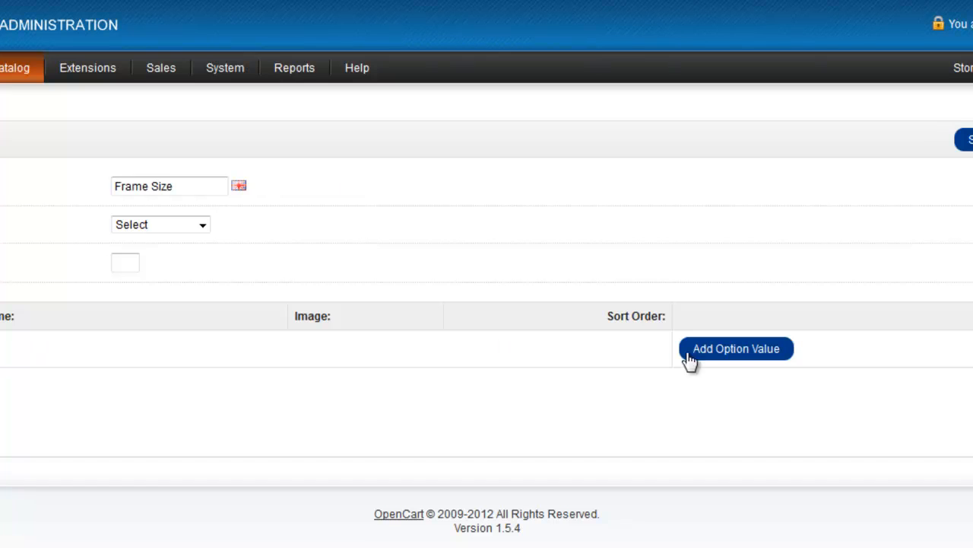
# Add four blank option value rows to the Frame Size option.
pyautogui.click(743, 364)
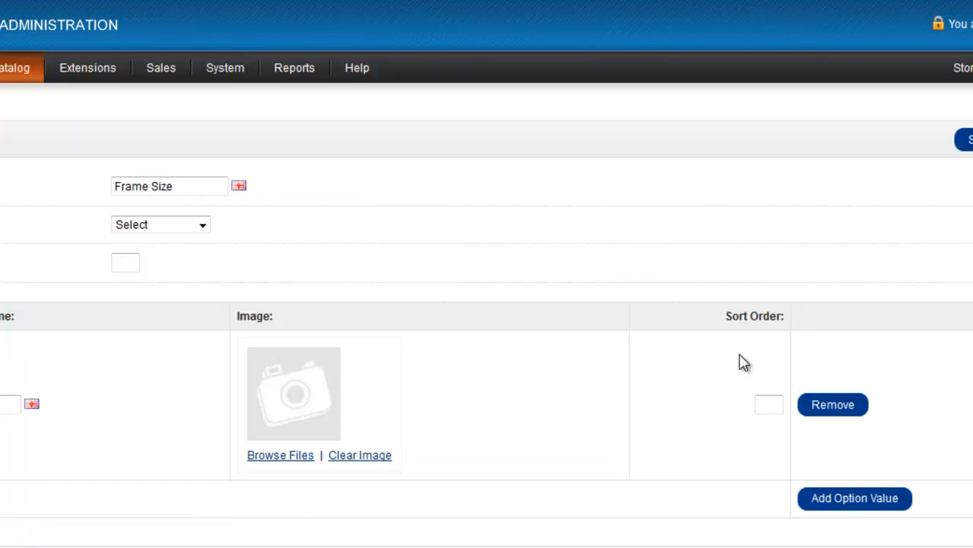
pyautogui.click(852, 505)
pyautogui.scroll(-3, 838, 493)
pyautogui.click(855, 388)
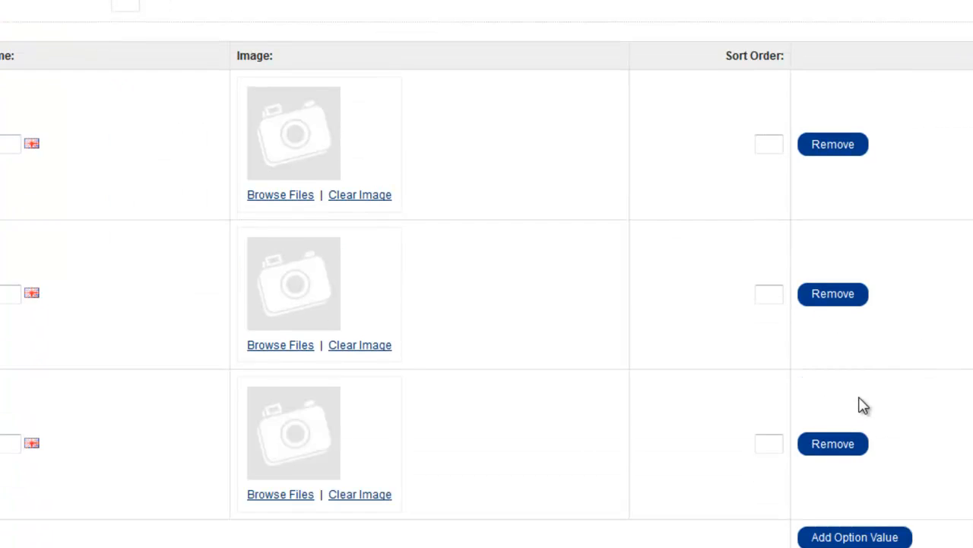
pyautogui.click(860, 537)
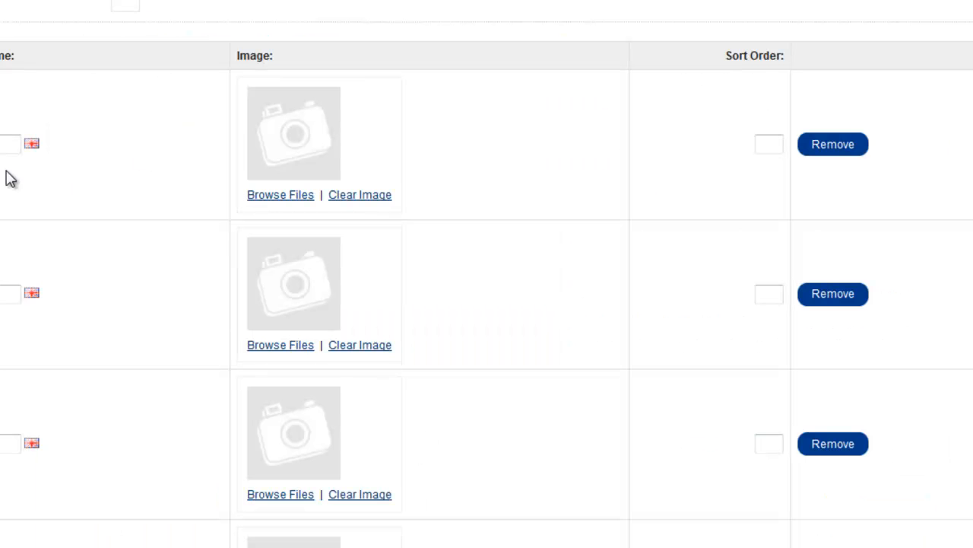
# Name the first two option values 12 x18 and 16 x 20, using the frame sizes listed in the storefront's Frames category.
pyautogui.scroll(1, 3, 137)
pyautogui.scroll(2, 487, 274)
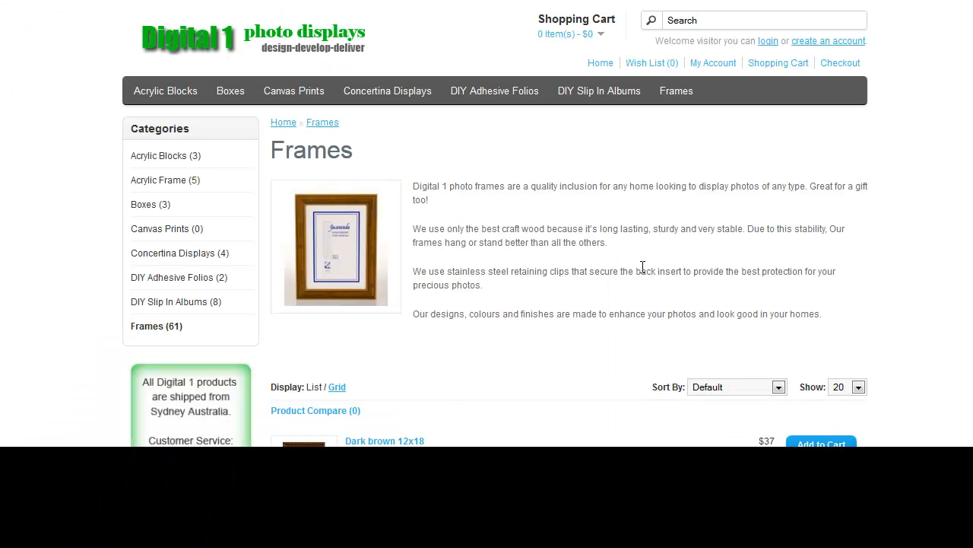
pyautogui.scroll(-3, 643, 266)
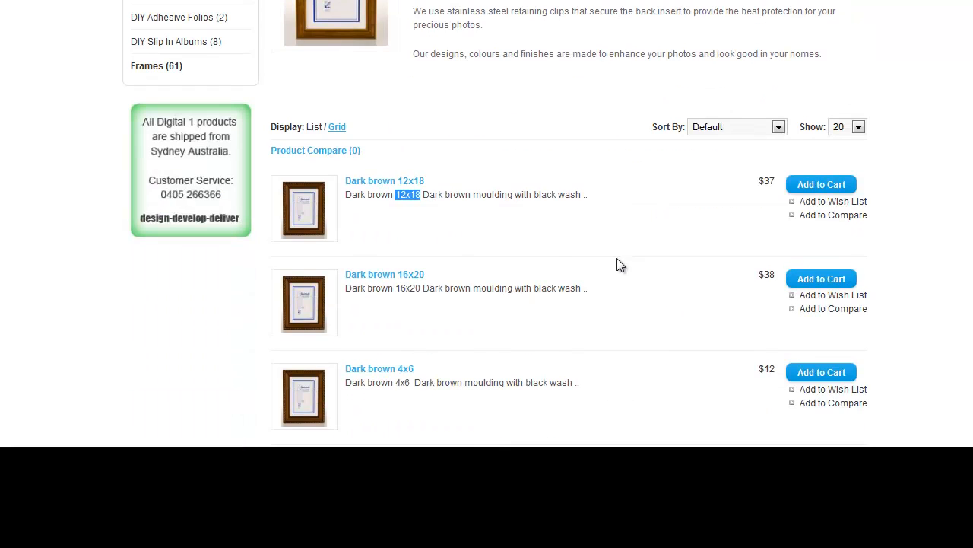
pyautogui.moveTo(430, 275); pyautogui.dragTo(399, 274)
pyautogui.hotkey('ctrl', 'c')
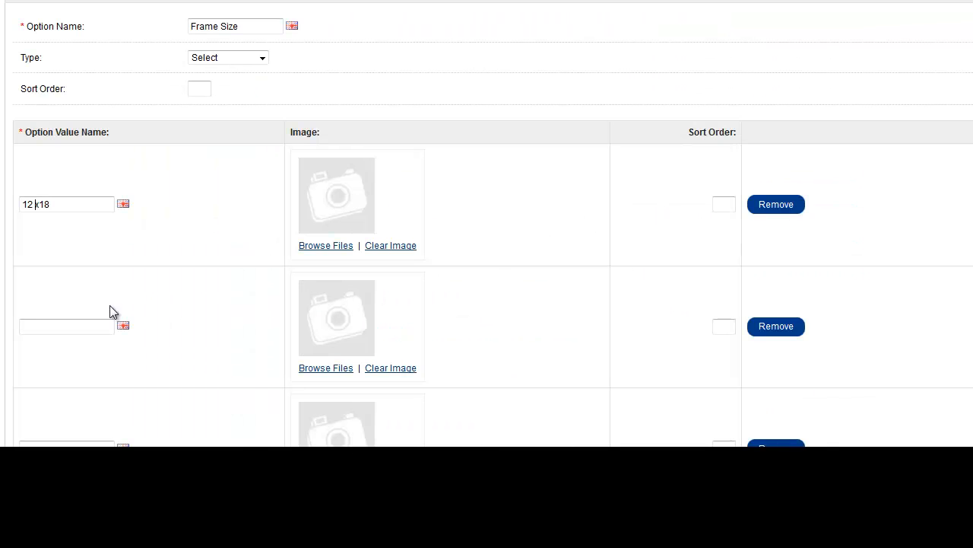
pyautogui.click(60, 326)
pyautogui.hotkey('ctrl', 'v')
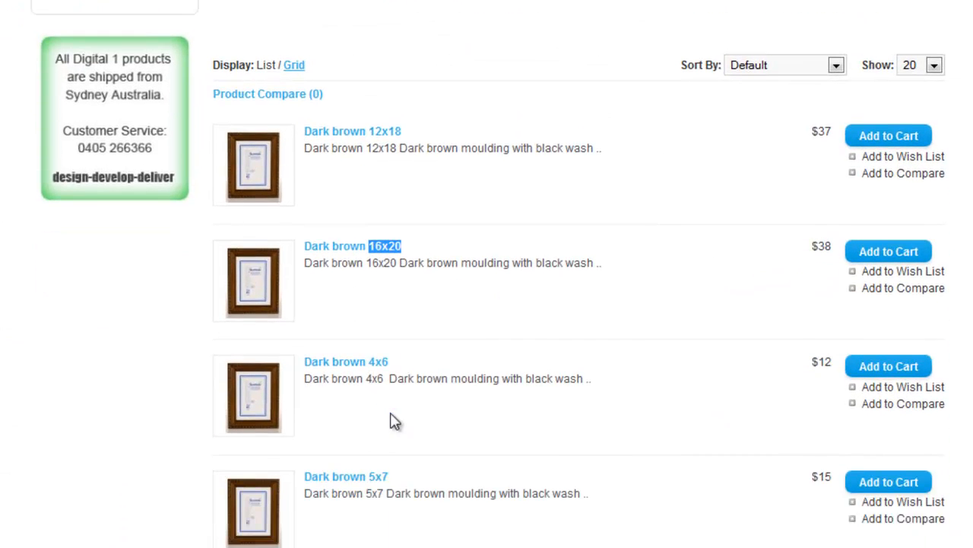
# Copy the 4x6 and 5x7 sizes from the storefront's Dark brown frames into the third and fourth option value names.
pyautogui.moveTo(391, 362); pyautogui.dragTo(369, 362)
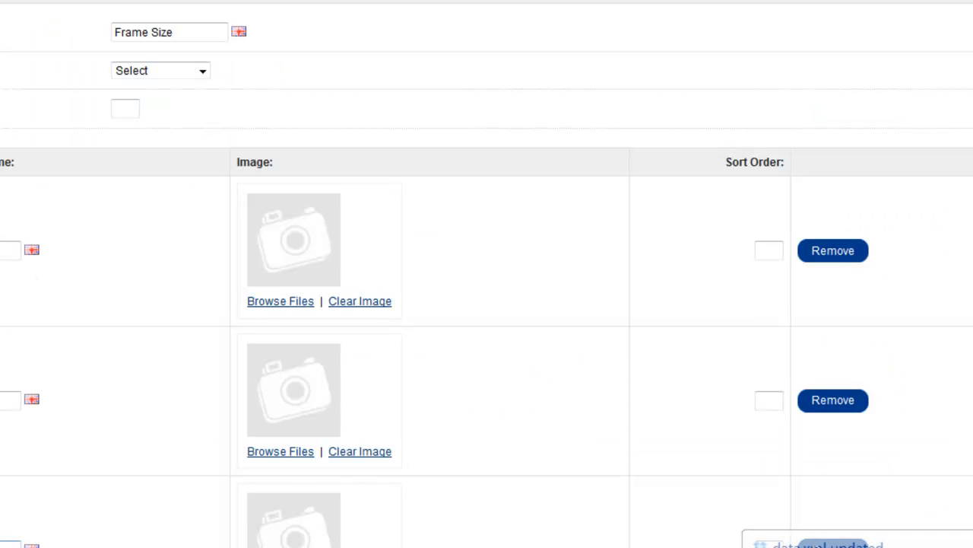
pyautogui.scroll(-3, 12, 444)
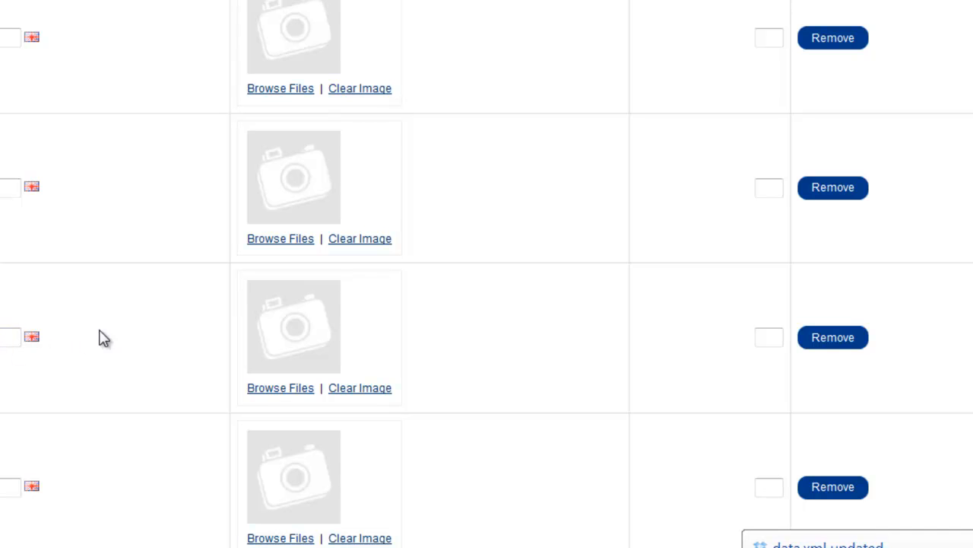
pyautogui.scroll(3, 772, 143)
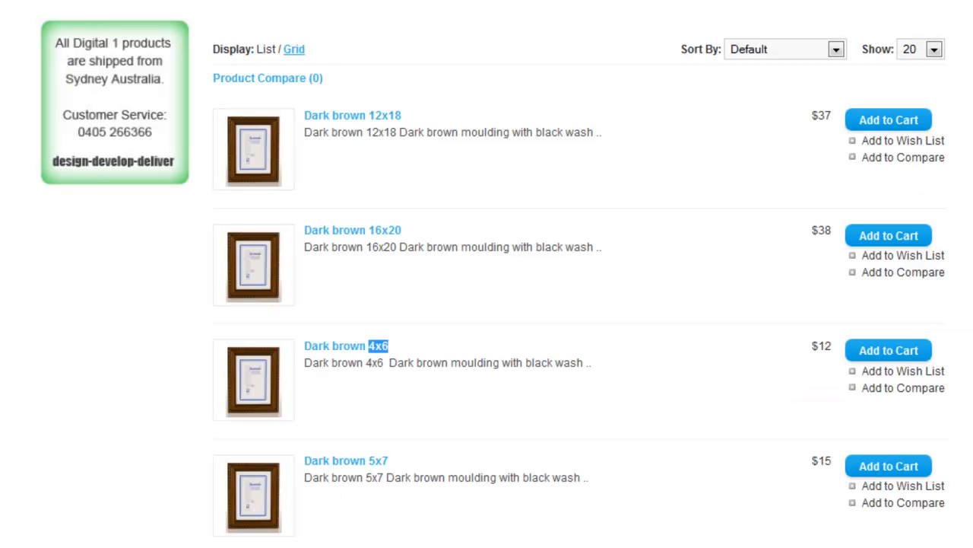
pyautogui.scroll(-3, 413, 352)
pyautogui.moveTo(385, 373); pyautogui.dragTo(366, 375)
pyautogui.hotkey('ctrl', 'c')
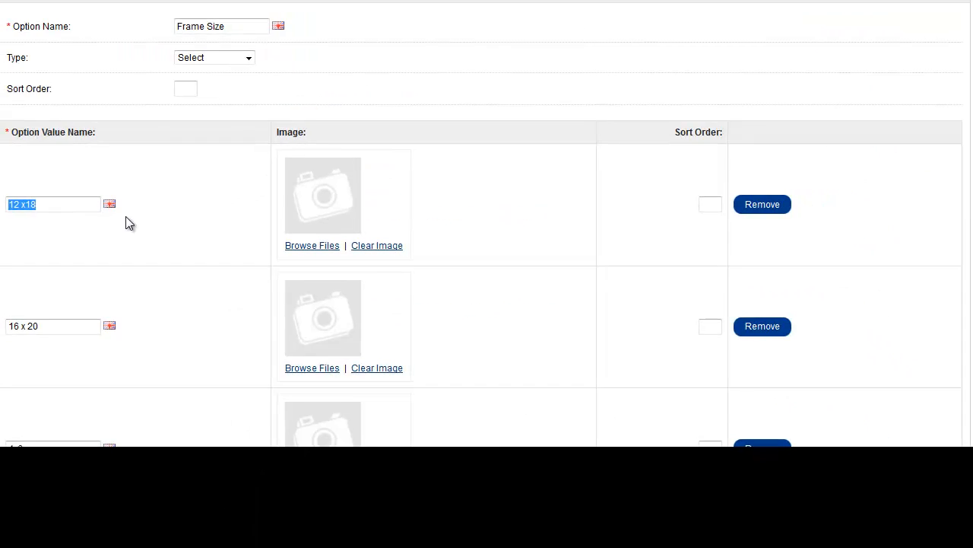
pyautogui.scroll(-5, 67, 389)
pyautogui.click(77, 309)
pyautogui.hotkey('ctrl', 'v')
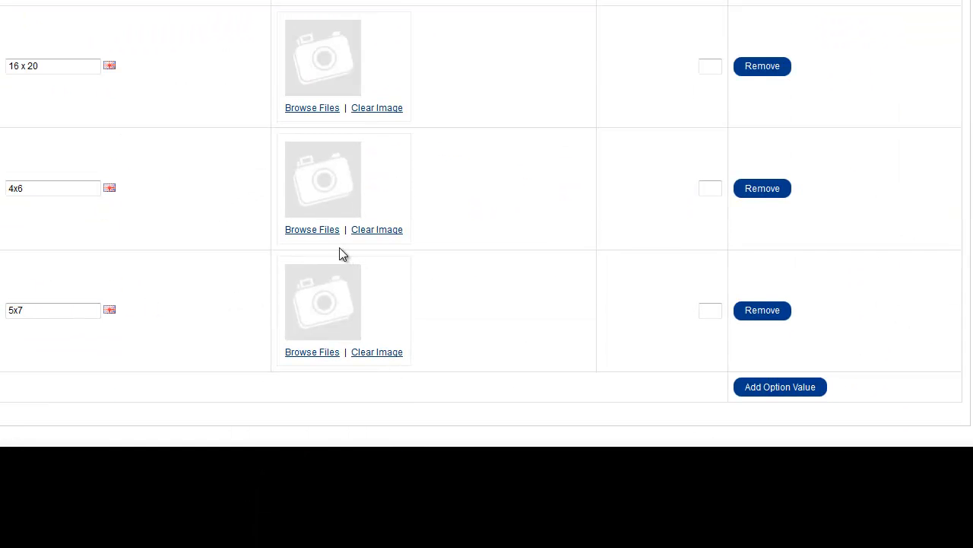
# Set the sort orders to 1 for 12 x18, 0 for 16 x 20, 3 for 4x6 and 2 for 5x7.
pyautogui.scroll(4, 218, 228)
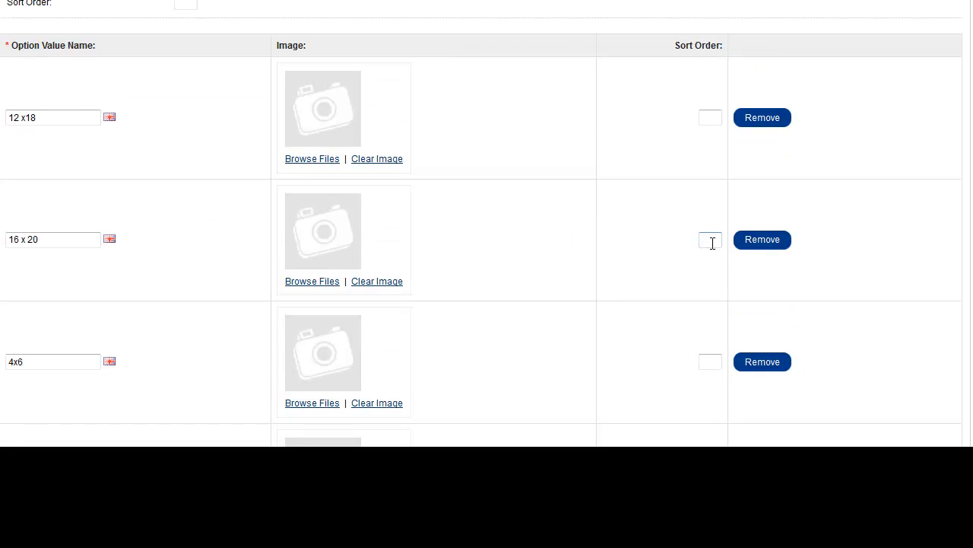
pyautogui.write('0')
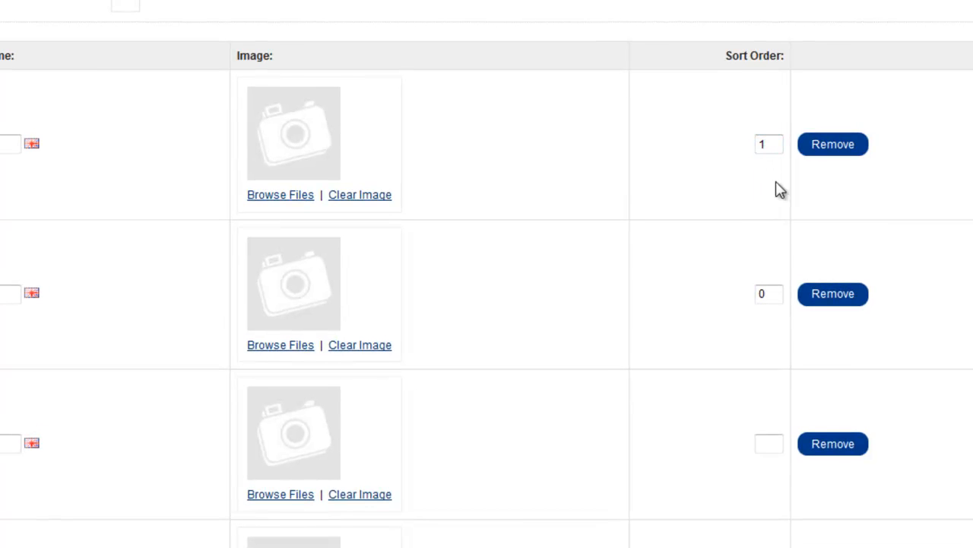
pyautogui.scroll(-3, 778, 189)
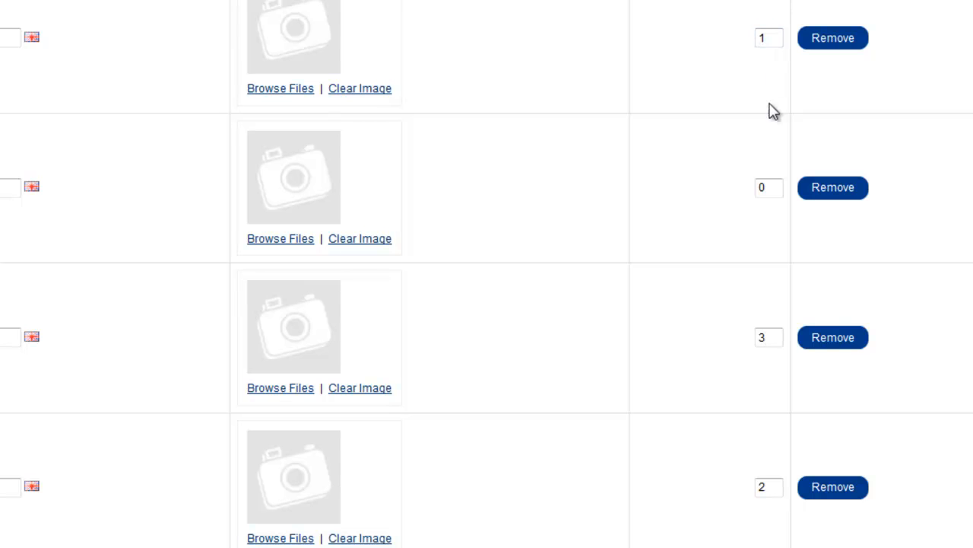
pyautogui.scroll(1, 487, 274)
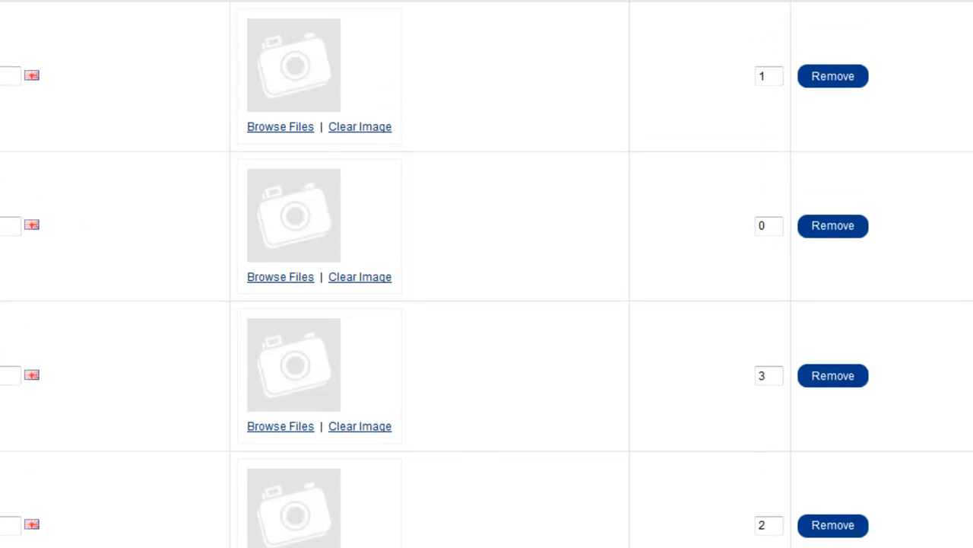
pyautogui.scroll(2, 486, 274)
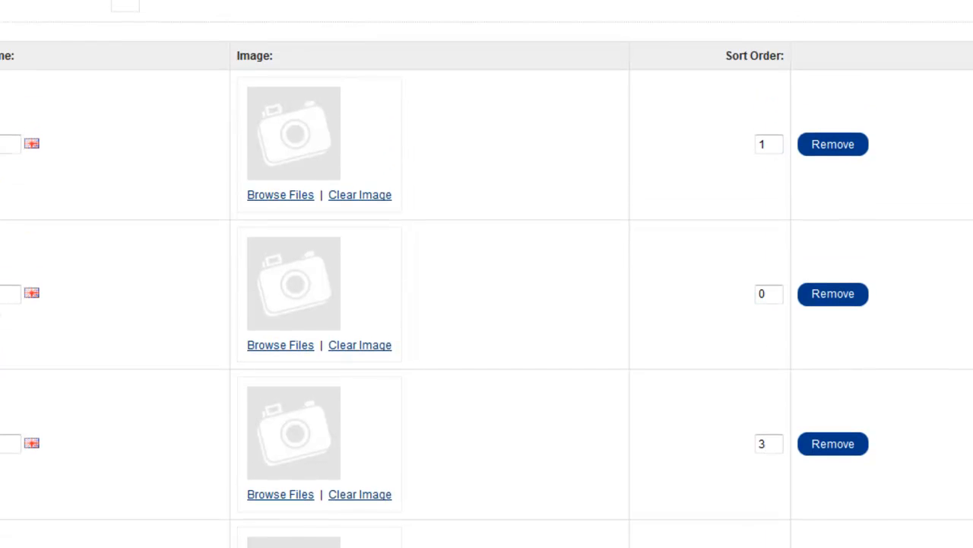
pyautogui.scroll(-5, 487, 274)
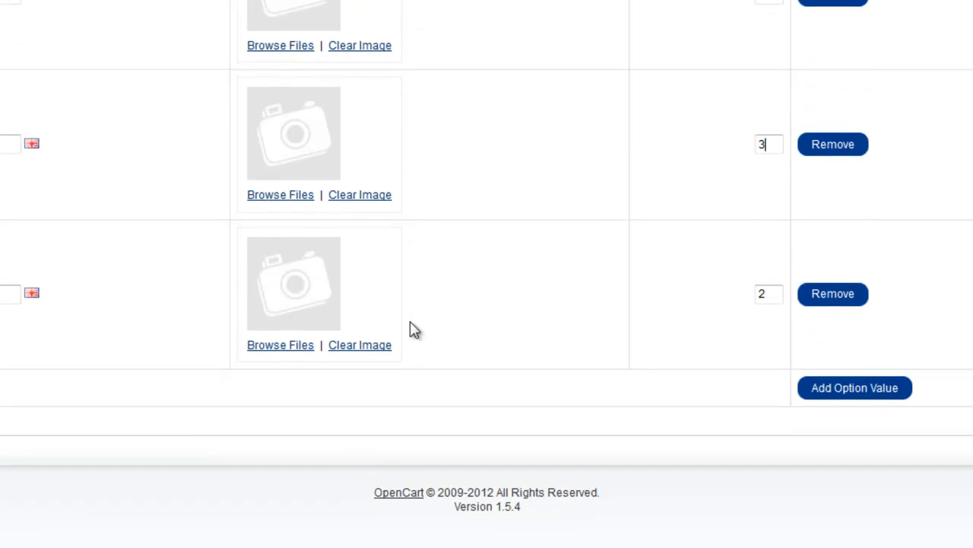
pyautogui.click(851, 390)
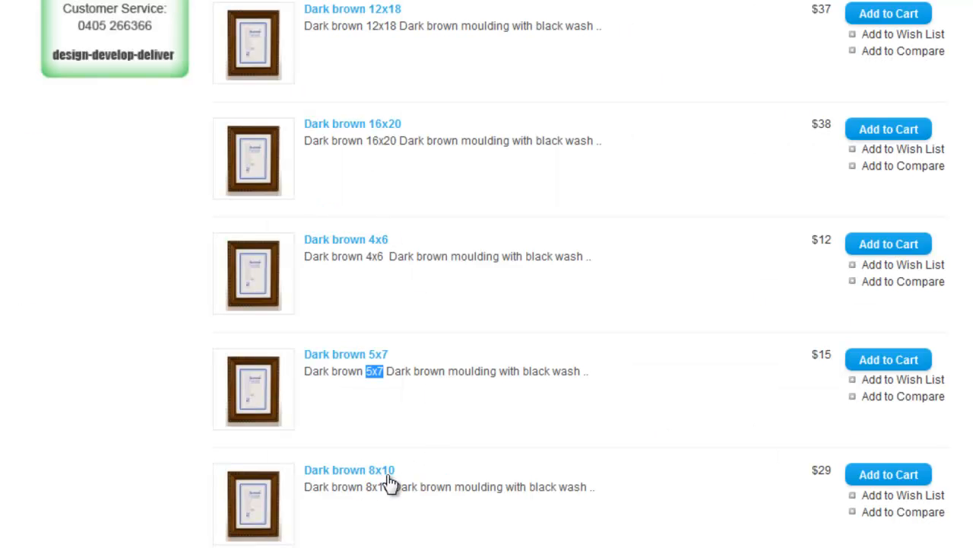
pyautogui.click(387, 473)
pyautogui.moveTo(388, 473); pyautogui.dragTo(369, 473)
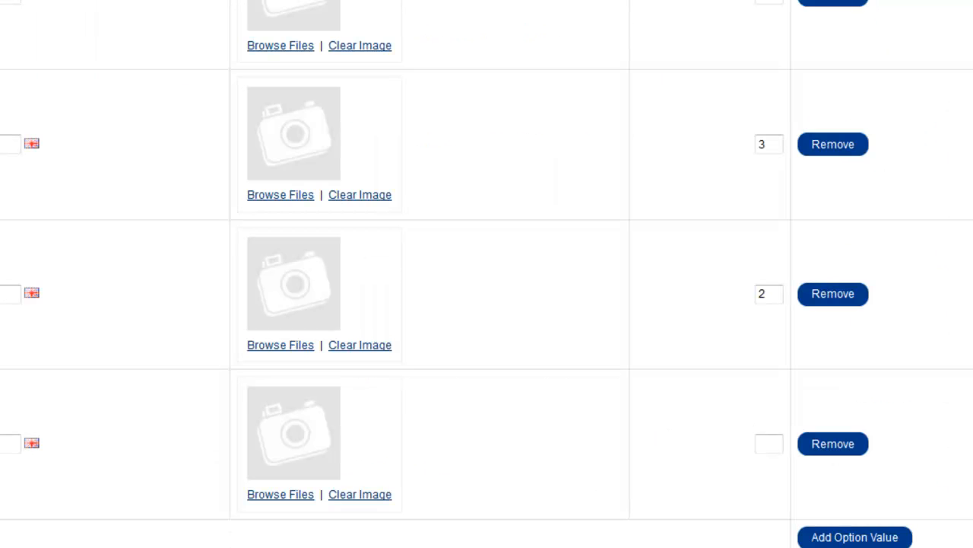
pyautogui.click(827, 449)
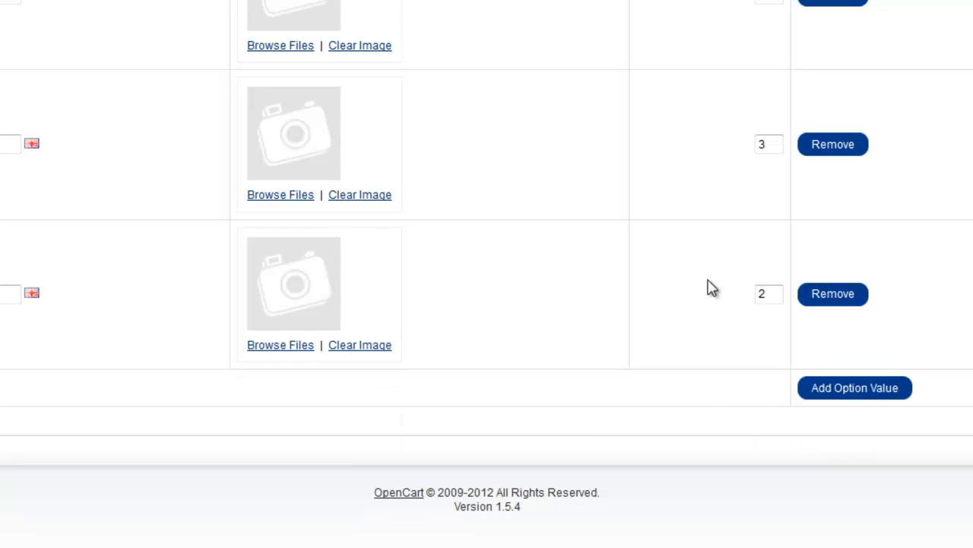
# Save the Frame Size option and open the Dark brown 16x20 product for editing.
pyautogui.scroll(4, 903, 136)
pyautogui.scroll(3, 882, 122)
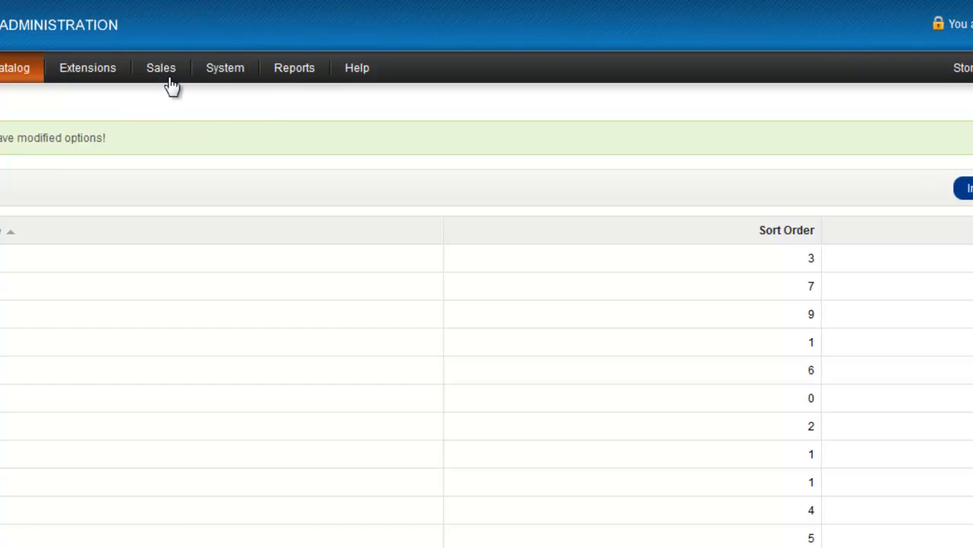
pyautogui.moveTo(59, 88)
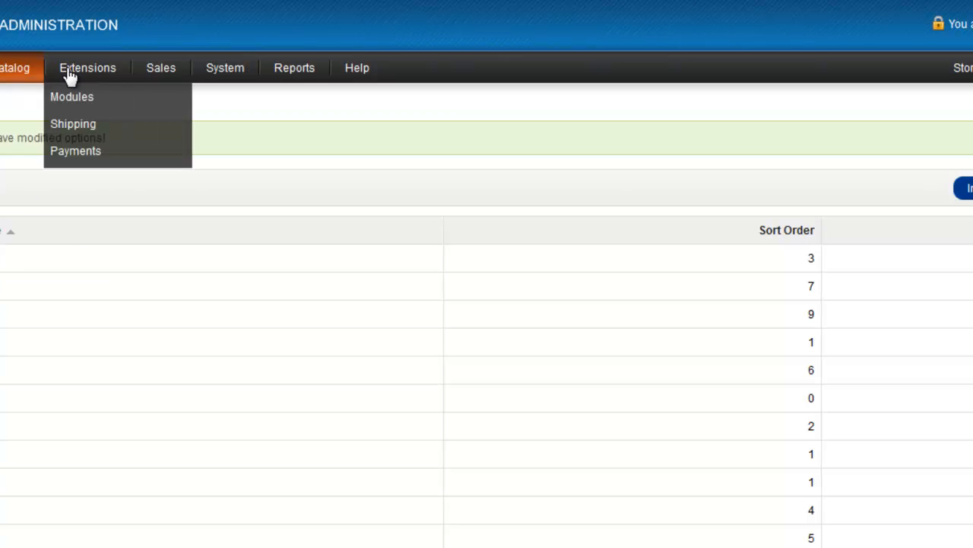
pyautogui.moveTo(10, 85)
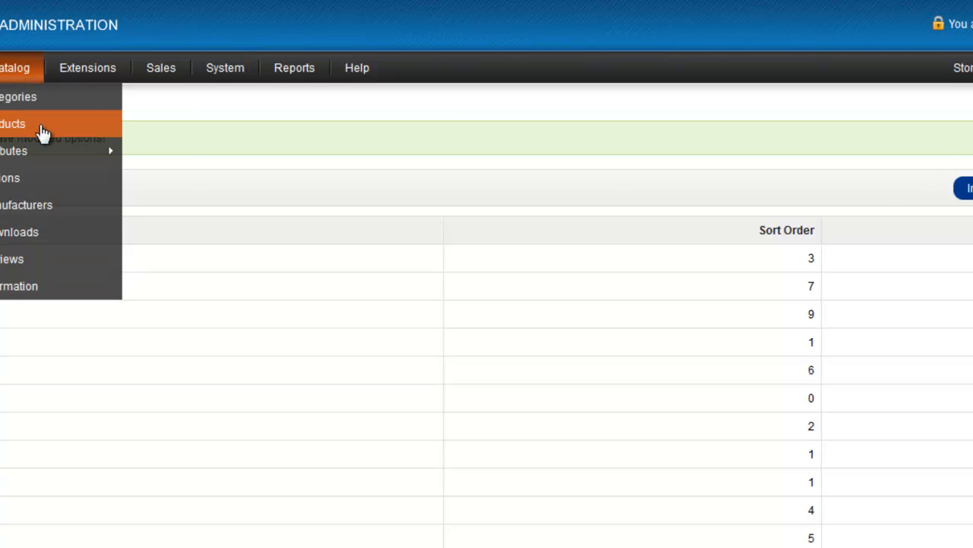
pyautogui.click(41, 133)
pyautogui.scroll(-6, 121, 243)
pyautogui.scroll(-8, 61, 270)
pyautogui.scroll(4, 45, 190)
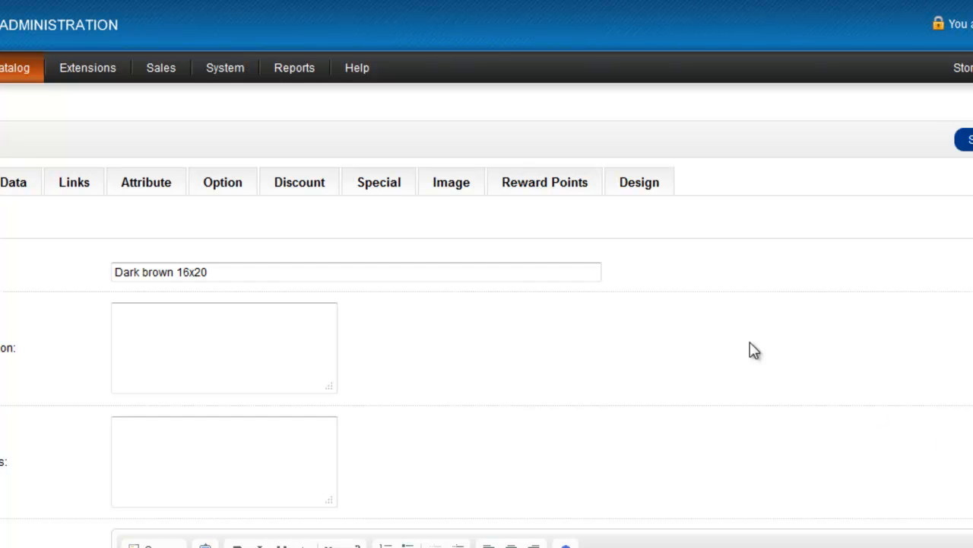
# Add the Frame Size option to the Dark brown 16x20 product.
pyautogui.click(223, 187)
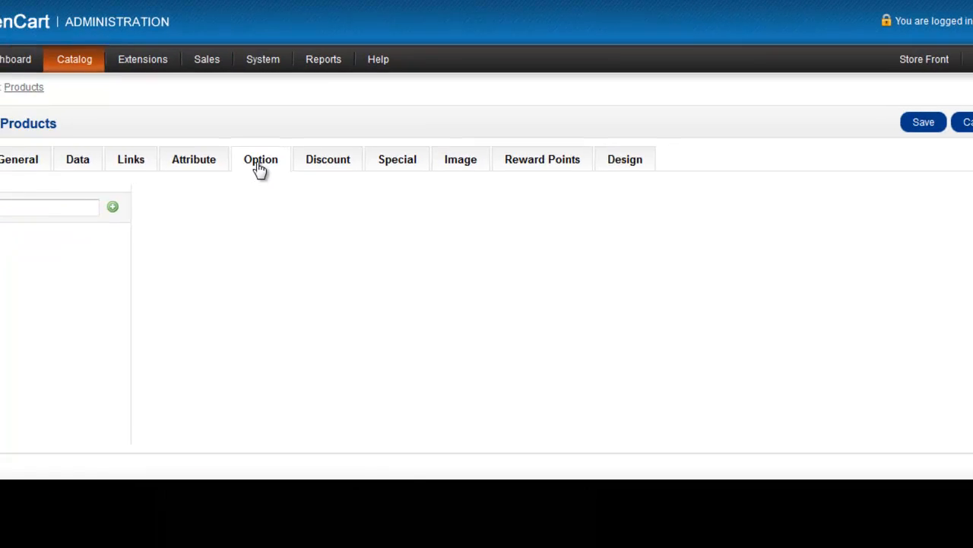
pyautogui.click(76, 194)
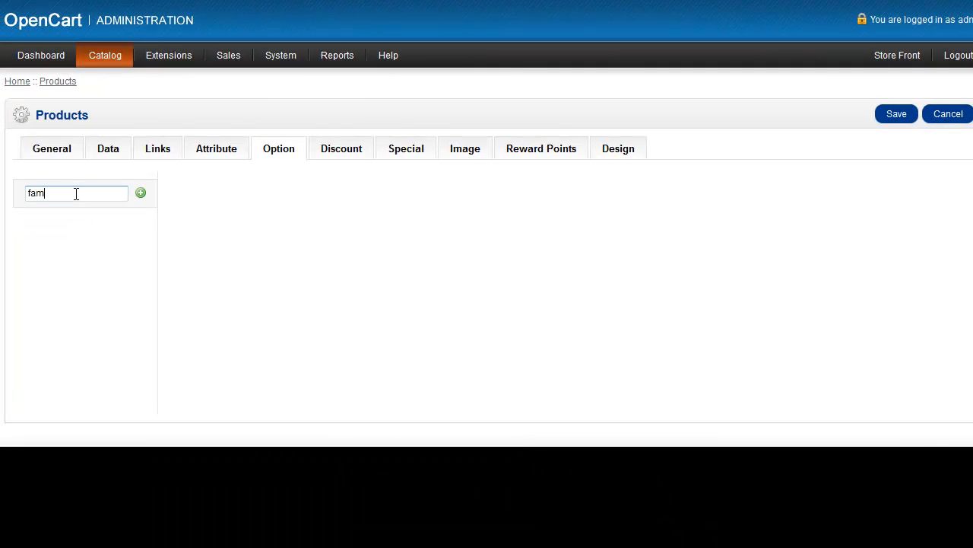
pyautogui.write('fra')
pyautogui.click(73, 229)
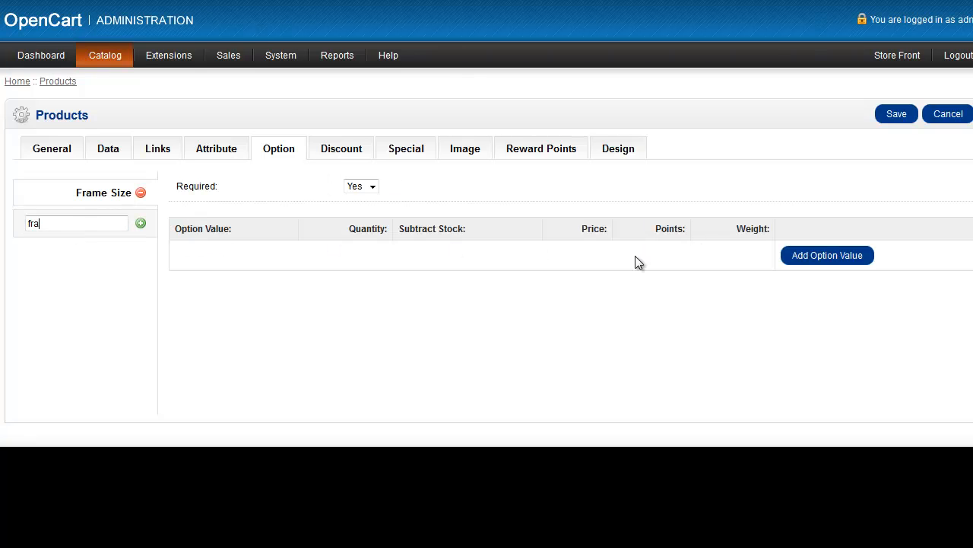
# Add five value rows to the product's Frame Size option.
pyautogui.click(836, 256)
pyautogui.click(864, 287)
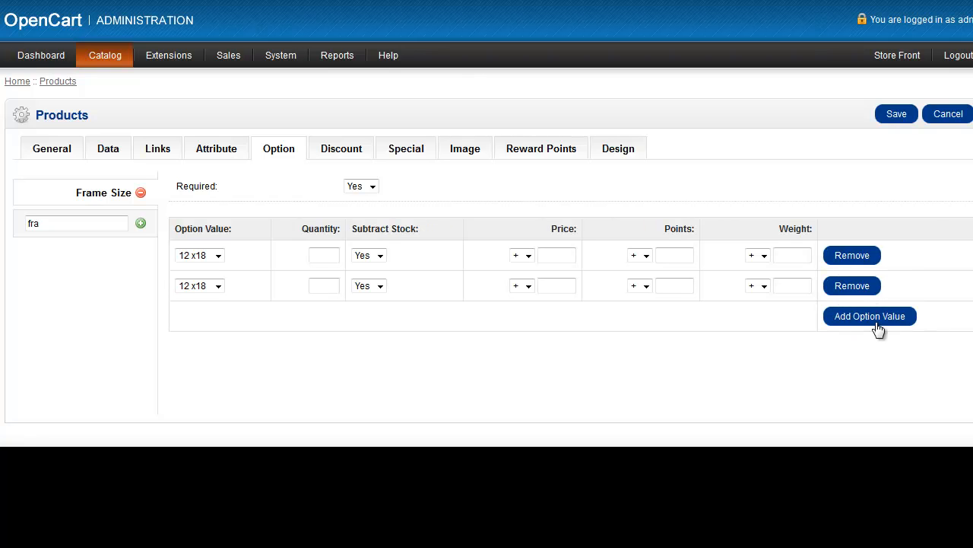
pyautogui.click(877, 324)
pyautogui.click(875, 355)
pyautogui.click(876, 384)
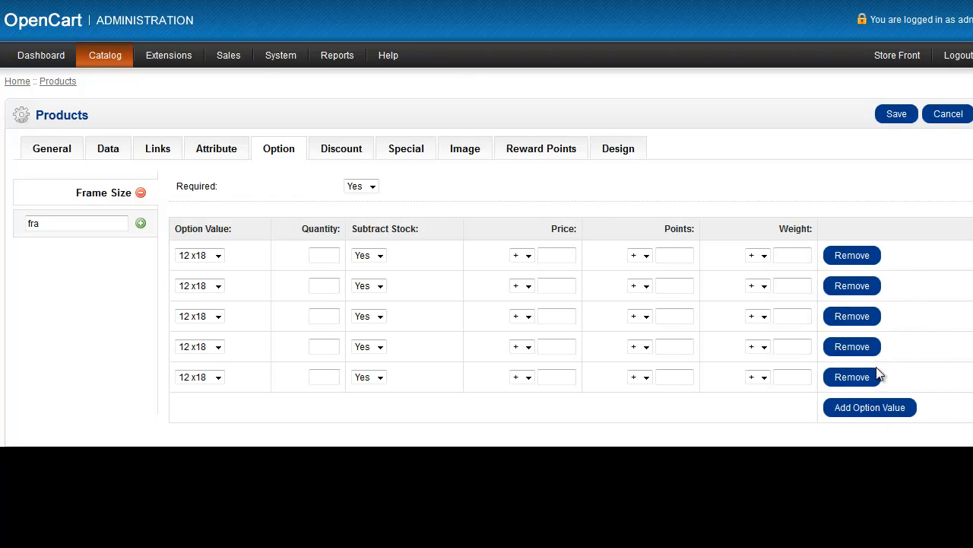
pyautogui.scroll(-2, 877, 374)
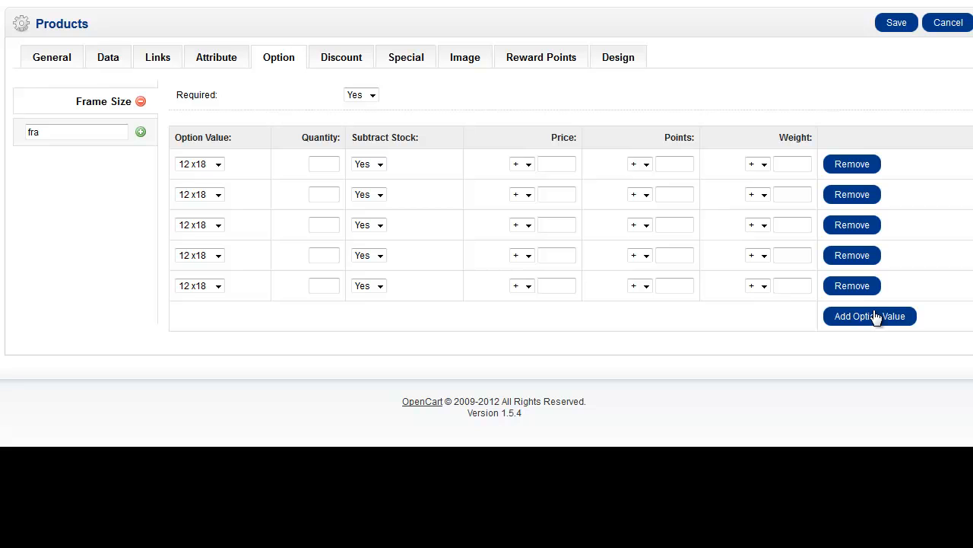
# Assign the sizes 16 x 20, 12 x18, 4x6 and 5x7 to the first four option value rows and remove the spare fifth row.
pyautogui.click(214, 162)
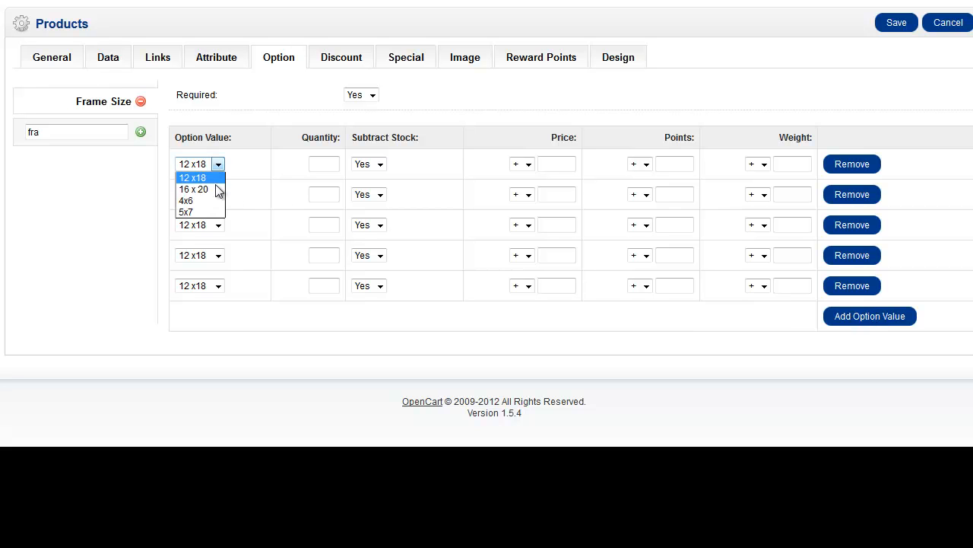
pyautogui.click(212, 190)
pyautogui.click(213, 195)
pyautogui.click(218, 224)
pyautogui.click(218, 225)
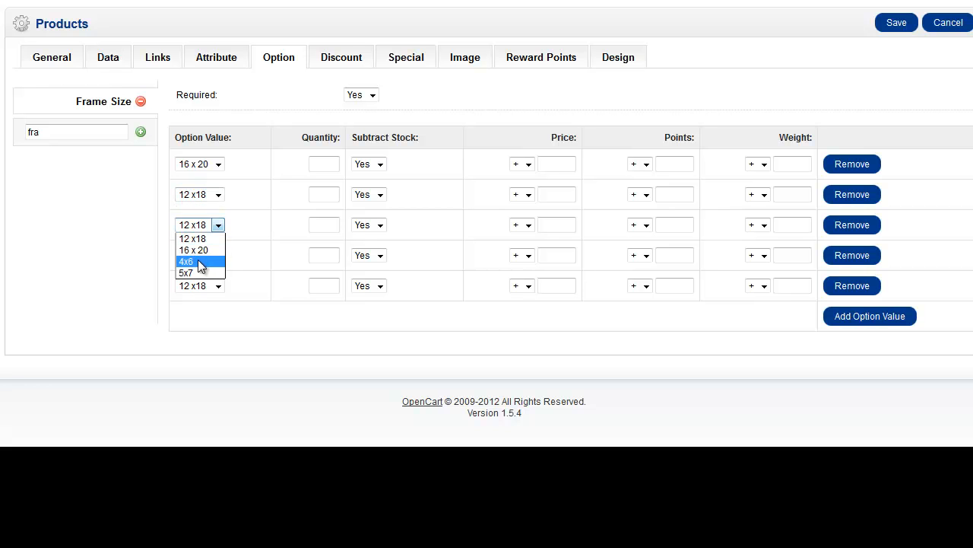
pyautogui.click(200, 261)
pyautogui.click(217, 256)
pyautogui.click(200, 303)
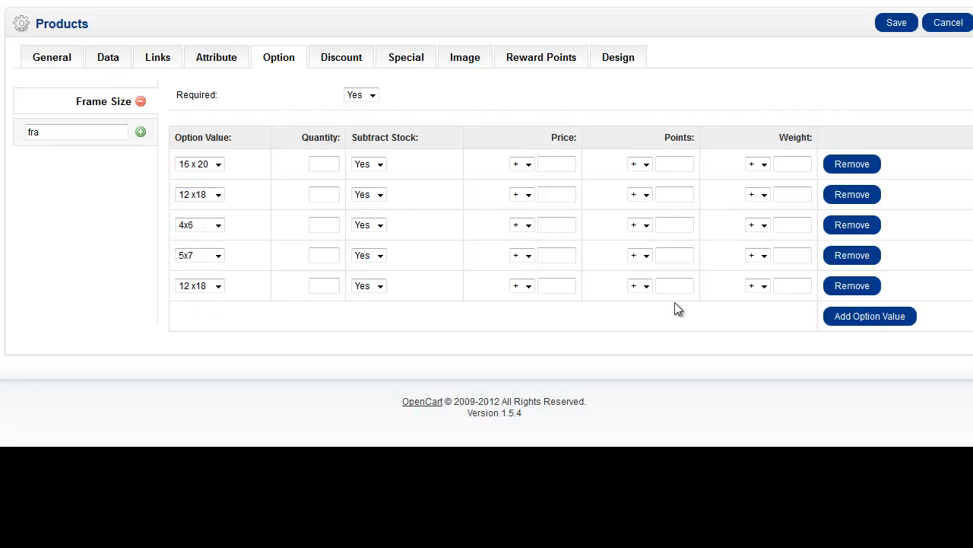
pyautogui.click(850, 293)
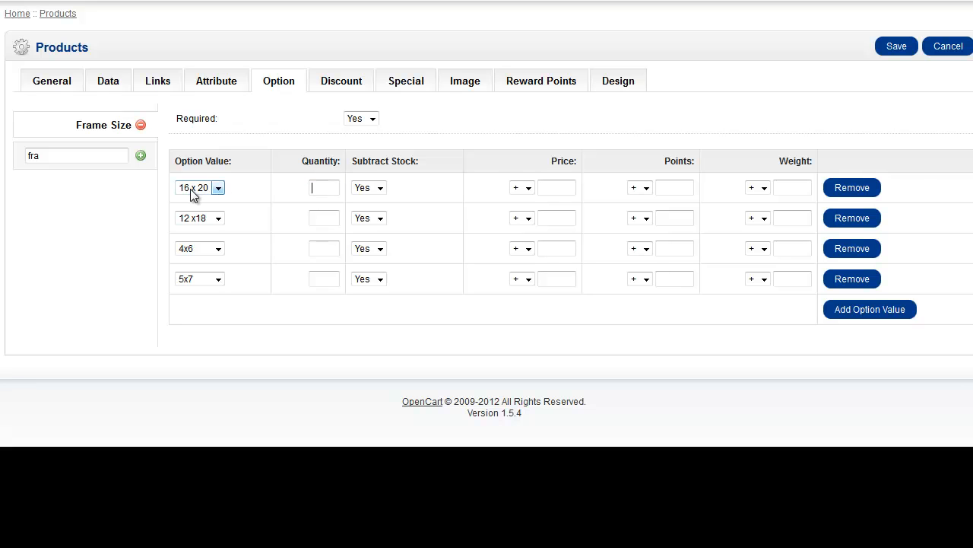
# Set the quantity to 1 for each of the four frame size values.
pyautogui.click(321, 185)
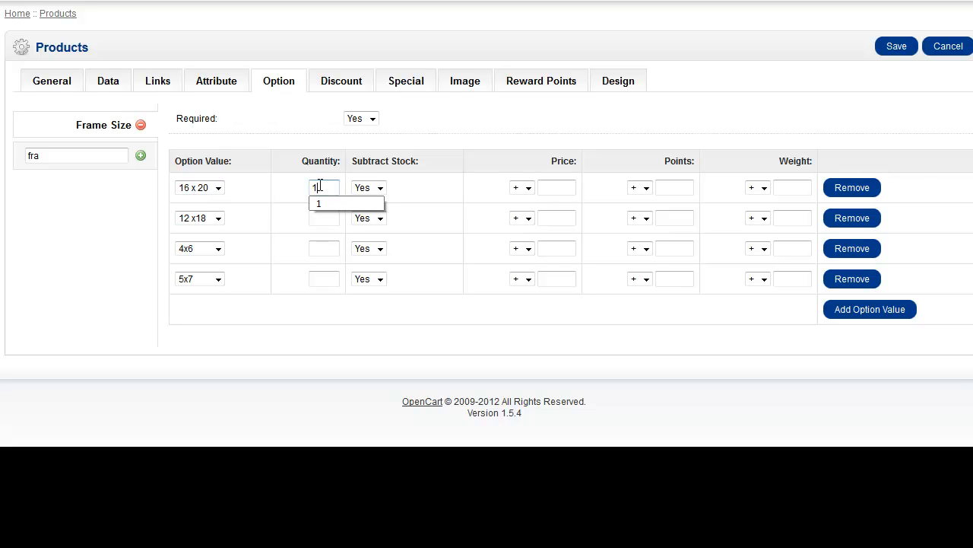
pyautogui.click(321, 221)
pyautogui.write('1')
pyautogui.click(324, 249)
pyautogui.write('1')
pyautogui.click(325, 278)
pyautogui.write('1')
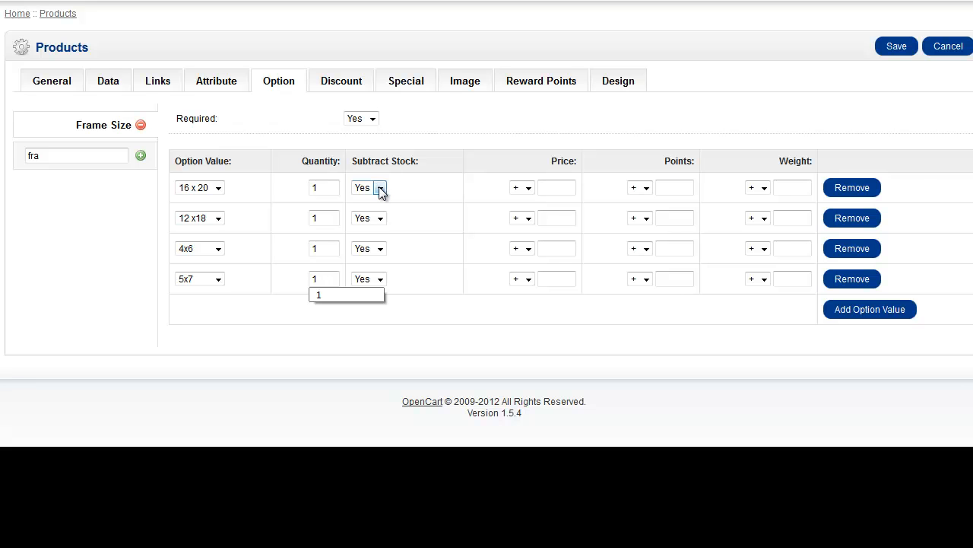
# Set Subtract Stock to No for all four frame size values.
pyautogui.click(380, 188)
pyautogui.click(373, 209)
pyautogui.click(379, 218)
pyautogui.click(376, 241)
pyautogui.click(378, 274)
pyautogui.click(380, 279)
pyautogui.click(378, 305)
pyautogui.click(546, 187)
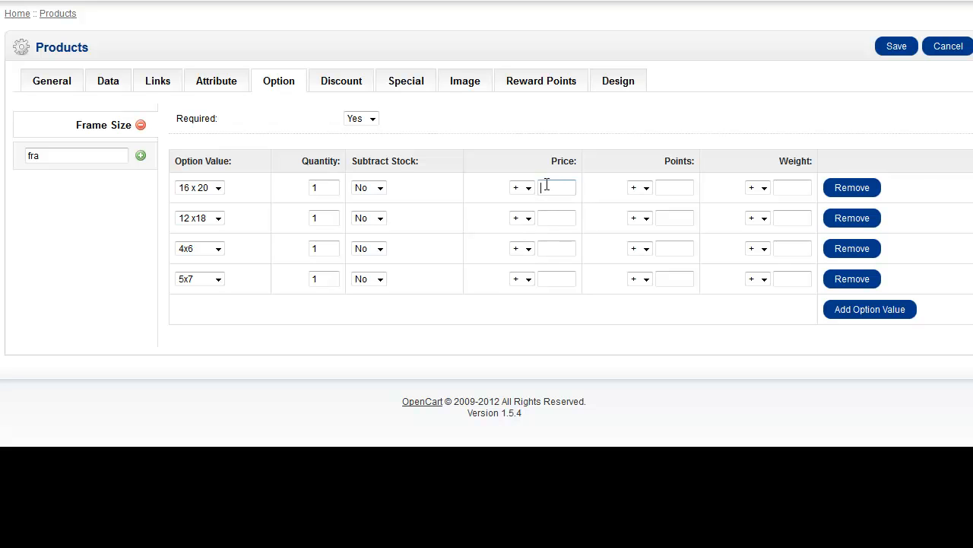
pyautogui.click(528, 218)
pyautogui.click(528, 218)
pyautogui.click(529, 188)
pyautogui.click(554, 186)
pyautogui.click(553, 219)
pyautogui.click(553, 251)
pyautogui.click(783, 187)
pyautogui.click(798, 214)
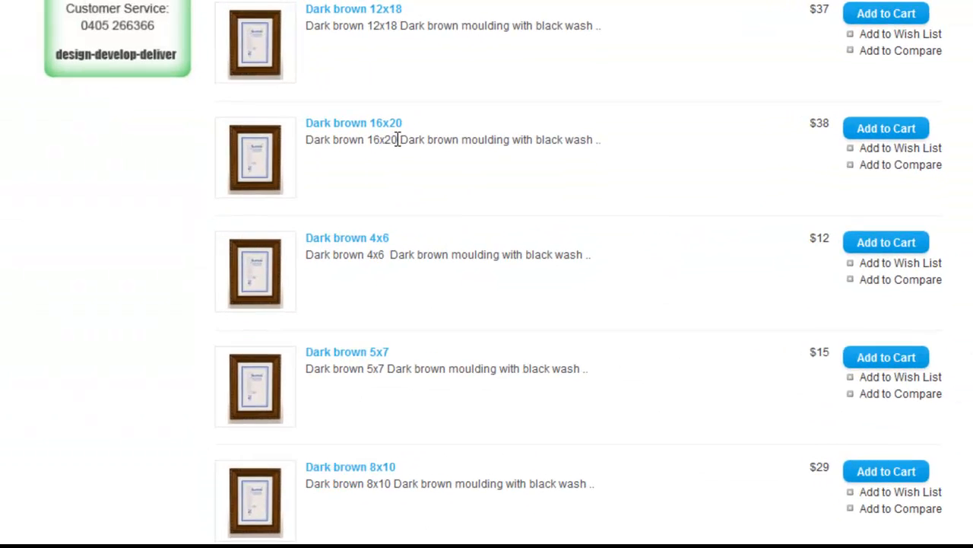
# Open the Dark brown 16x20 product page in the storefront and check the choices offered under Frame Size.
pyautogui.scroll(3, 398, 139)
pyautogui.click(355, 339)
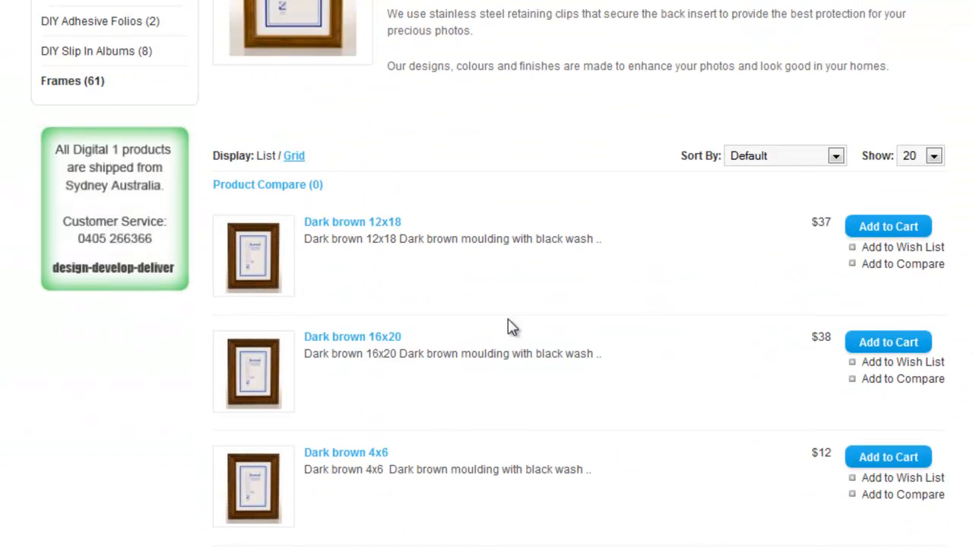
pyautogui.scroll(-3, 535, 323)
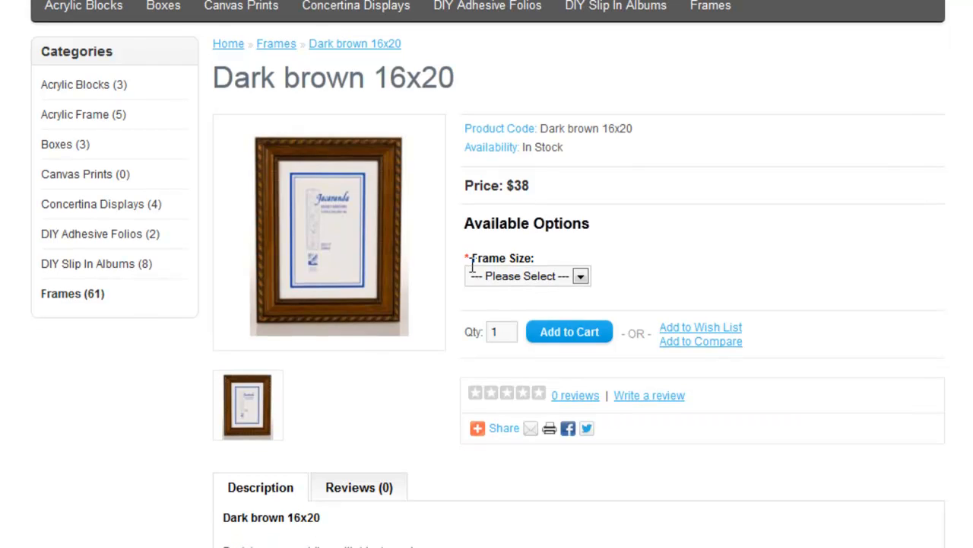
pyautogui.click(558, 277)
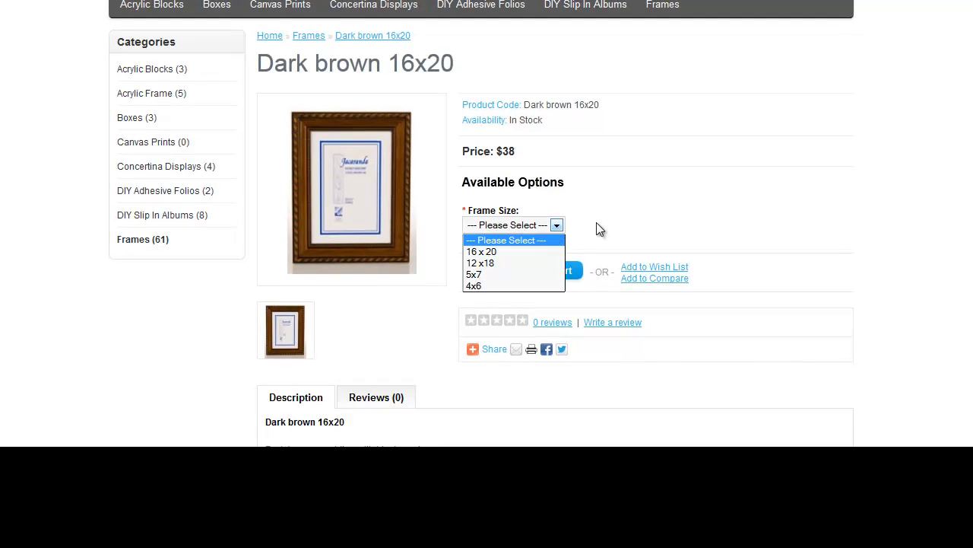
pyautogui.click(598, 225)
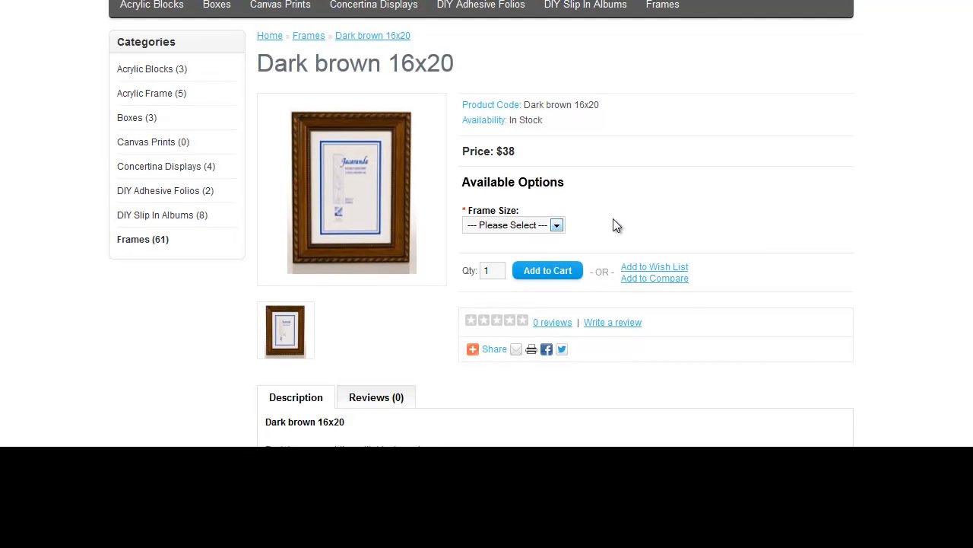